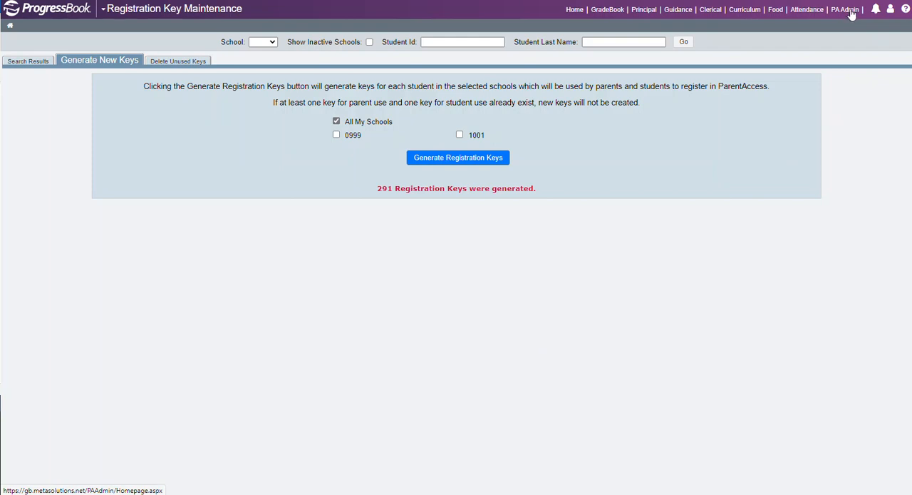
Generate registration keys for all schools through Registration Key Maintenance in ParentAccess Administration
left_click(851, 10)
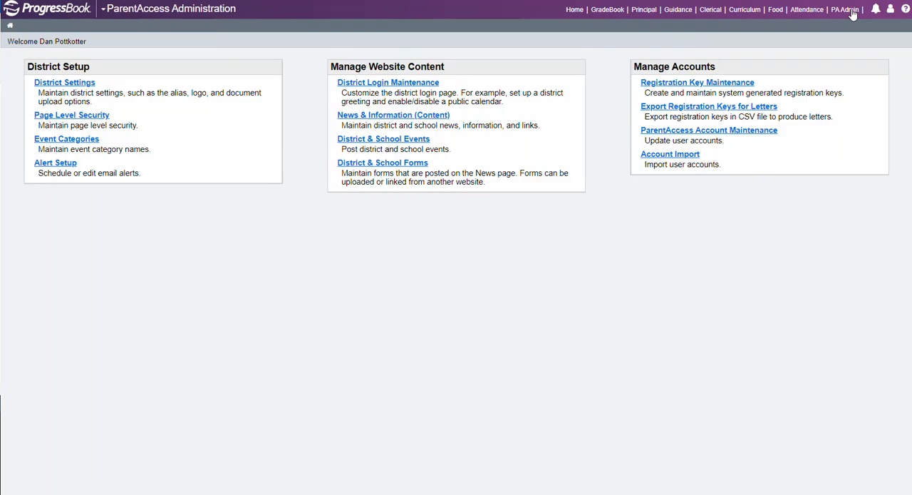
left_click(679, 84)
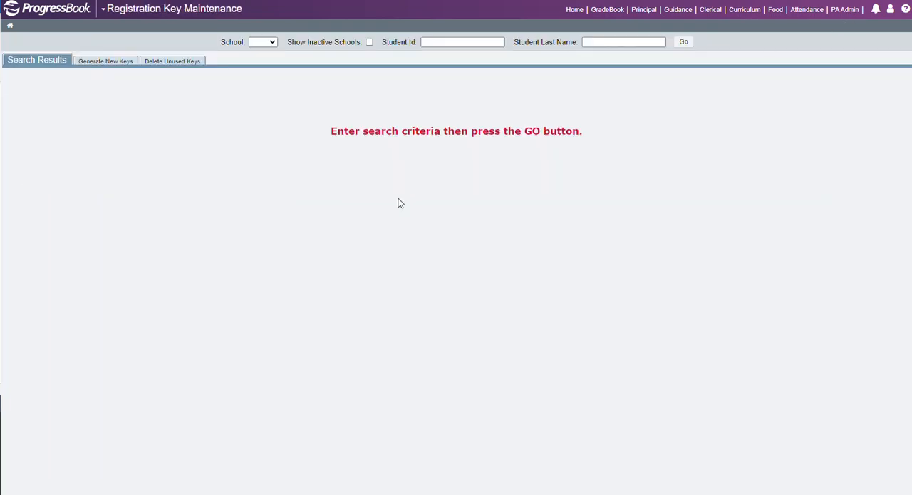
left_click(99, 63)
left_click(337, 124)
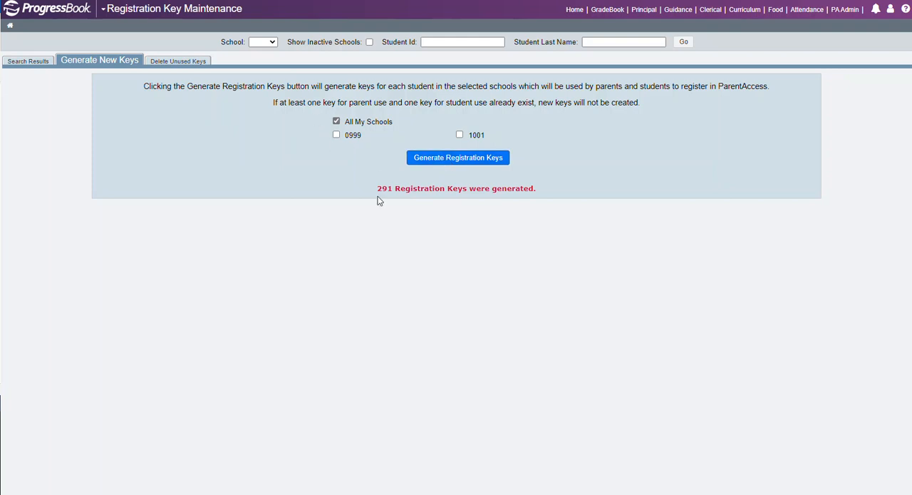
left_click_drag(487, 192, 379, 190)
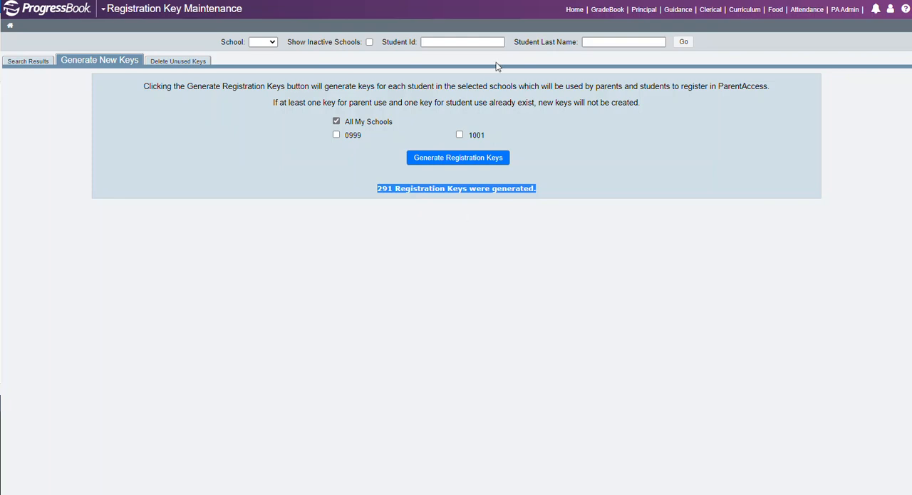
left_click(456, 1)
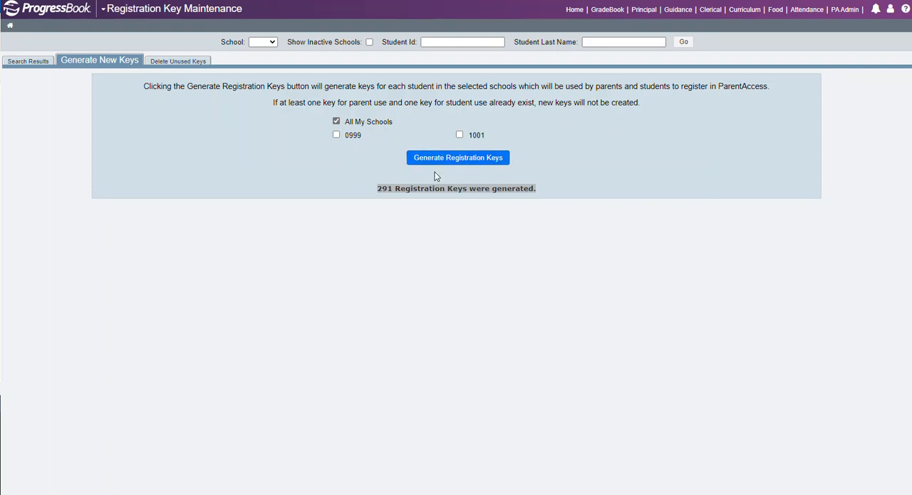
List the registration keys of school 0999 and look through the students' student and parent keys
left_click(272, 43)
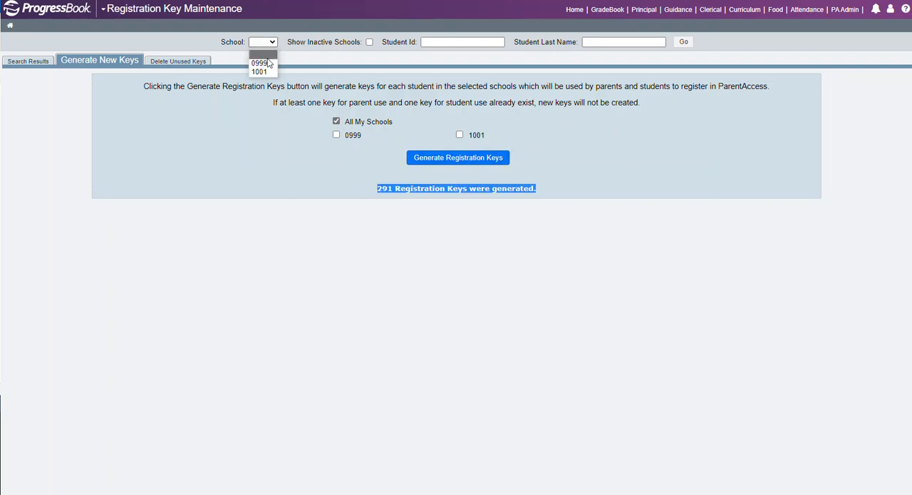
left_click(263, 62)
left_click(685, 43)
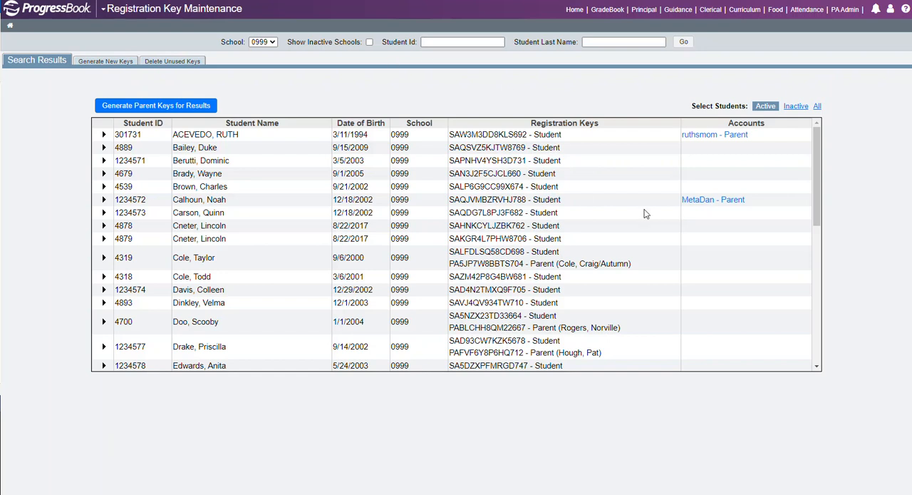
left_click_drag(605, 127, 534, 135)
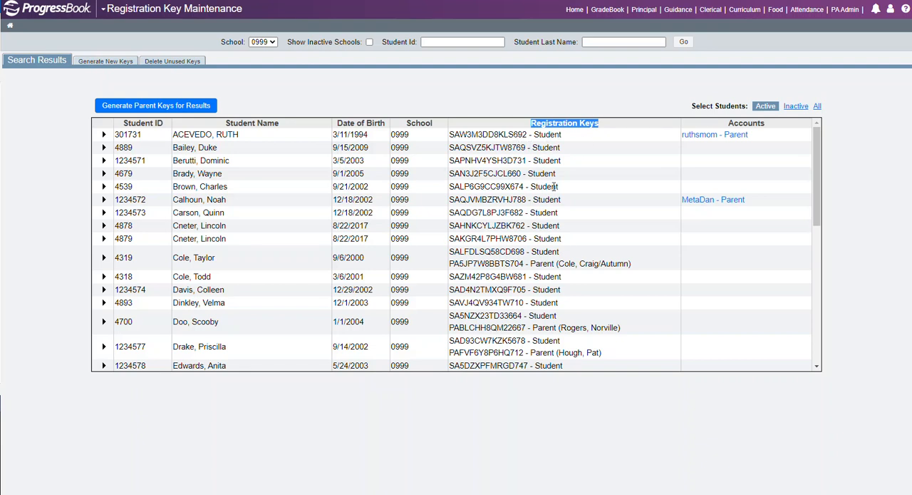
left_click_drag(816, 140, 846, 194)
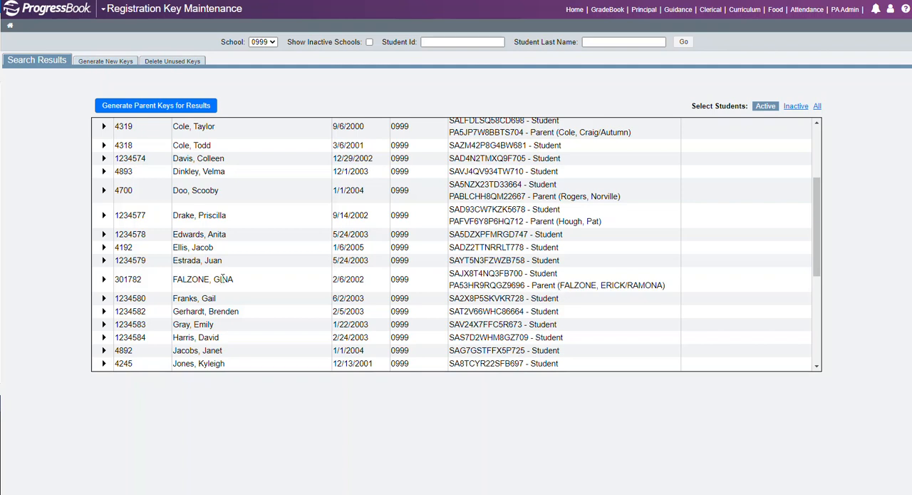
Search school 0999 by the student's last name and open the matching student's key information
left_click(595, 43)
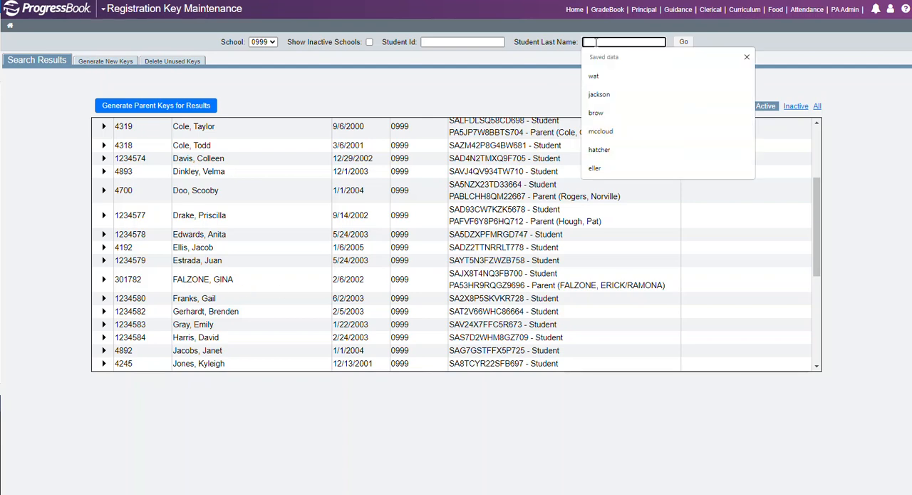
type("falzone")
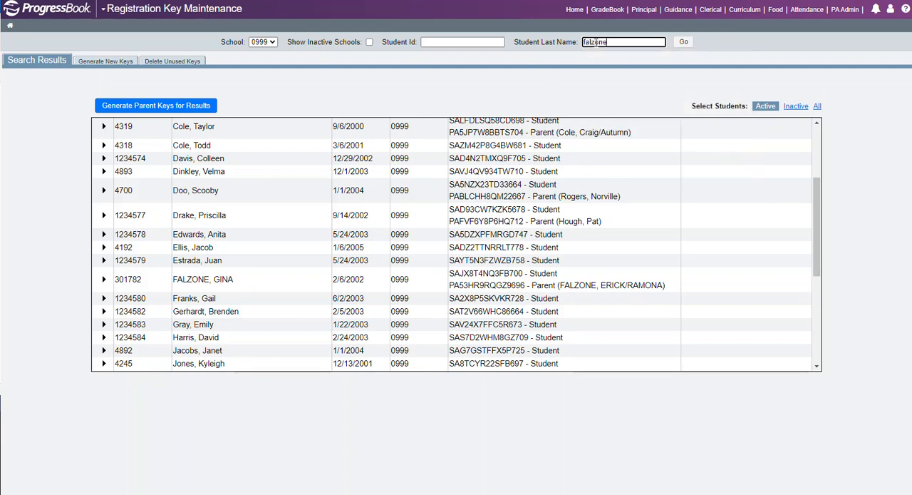
key("Return")
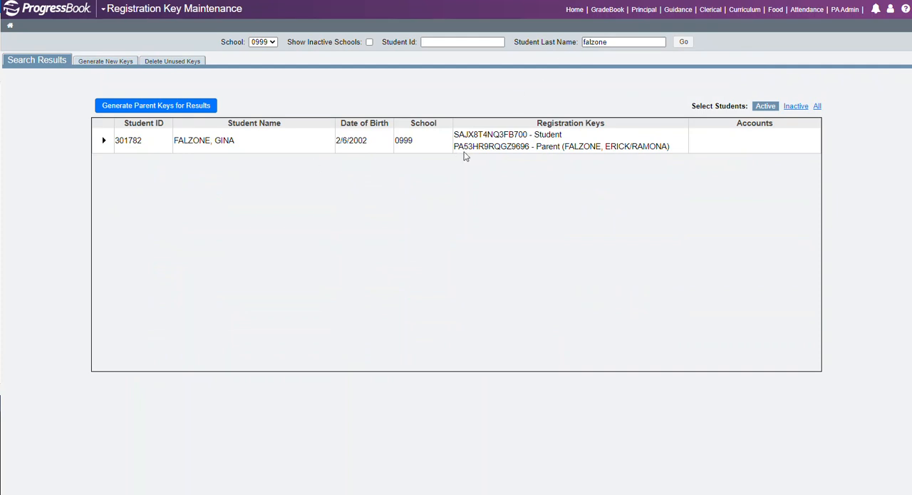
left_click(104, 142)
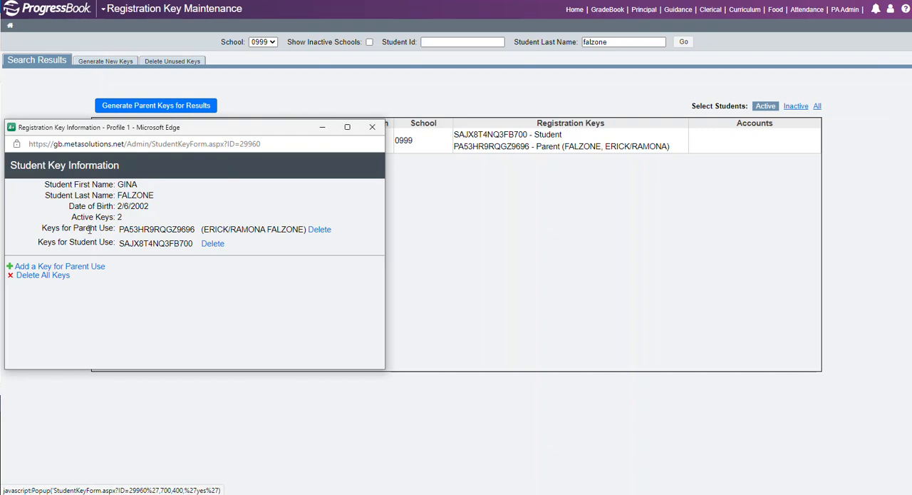
Check which contacts are available for another parent-use key, and close the contact selection
left_click(35, 268)
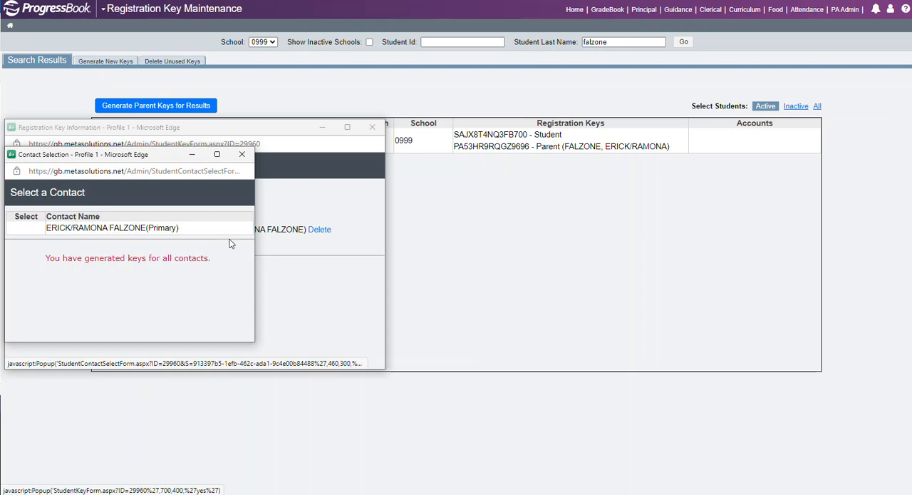
left_click_drag(211, 262, 45, 265)
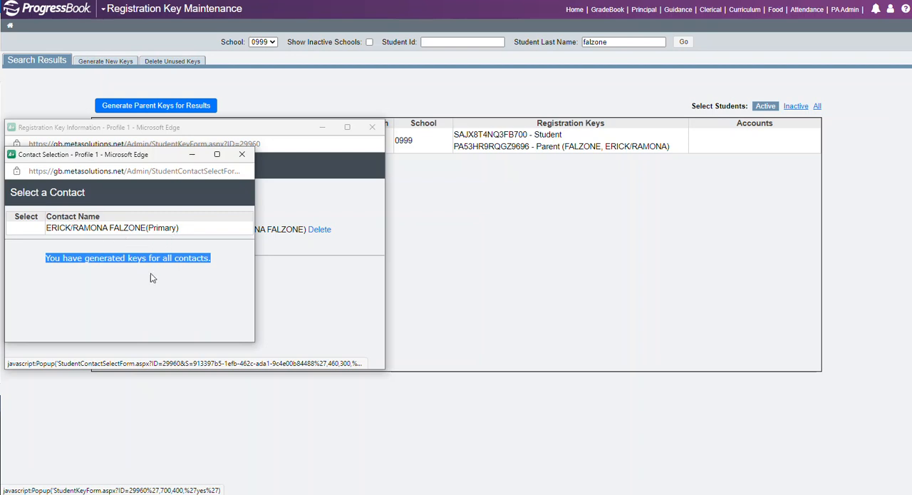
left_click(241, 156)
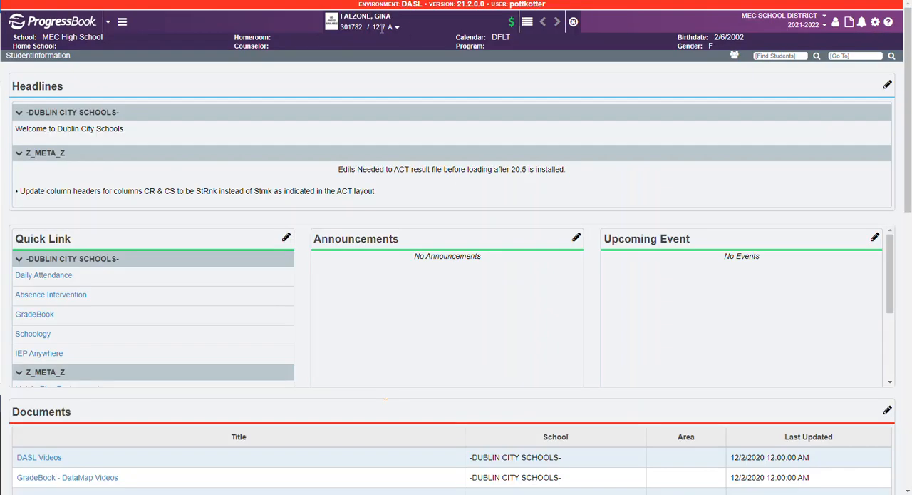
Switch to StudentInformation and open the Contacts Summary of the same student
left_click(122, 22)
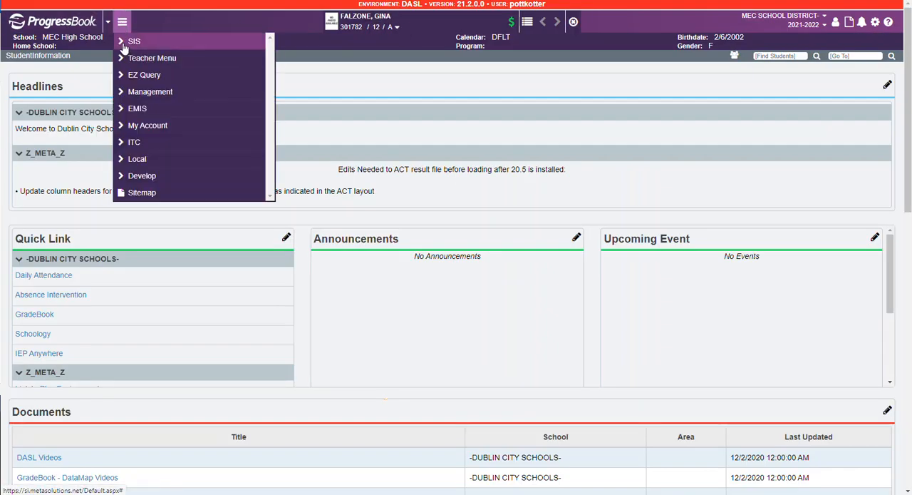
left_click(124, 47)
left_click(148, 211)
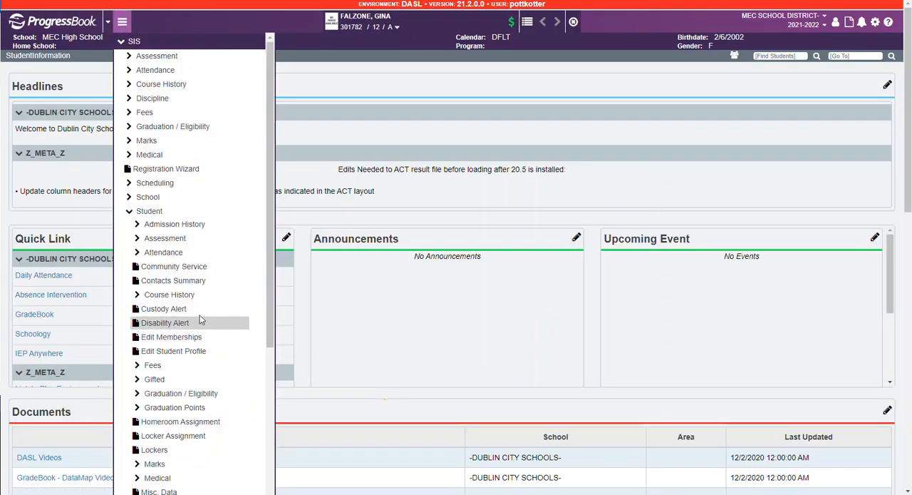
left_click(178, 281)
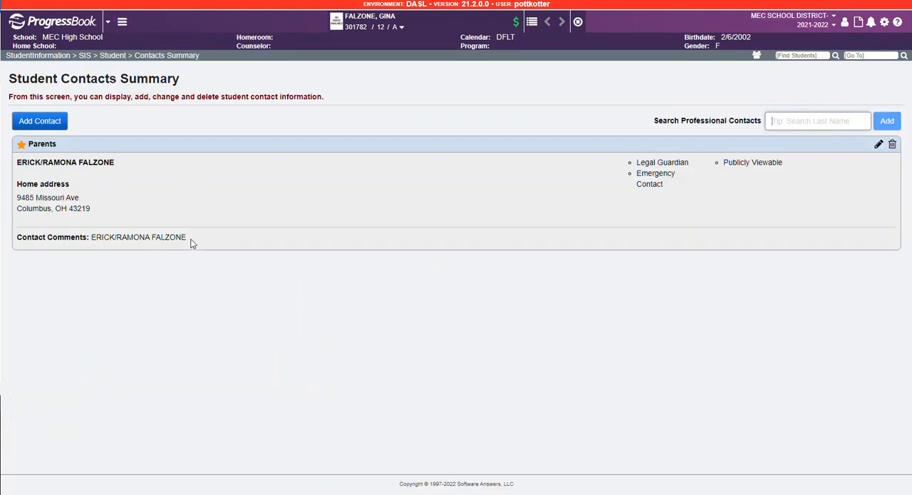
Add the parent's email address as the Primary email of the existing Parents contact and save the contact
left_click(879, 146)
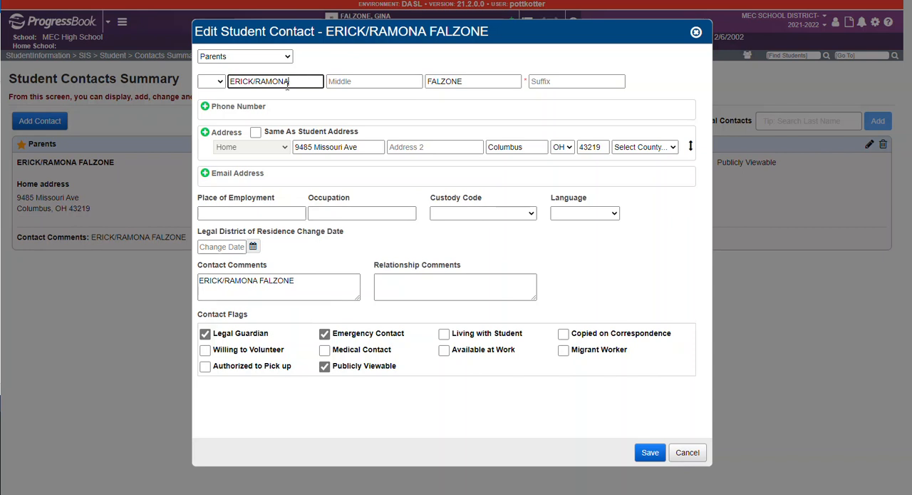
left_click(205, 174)
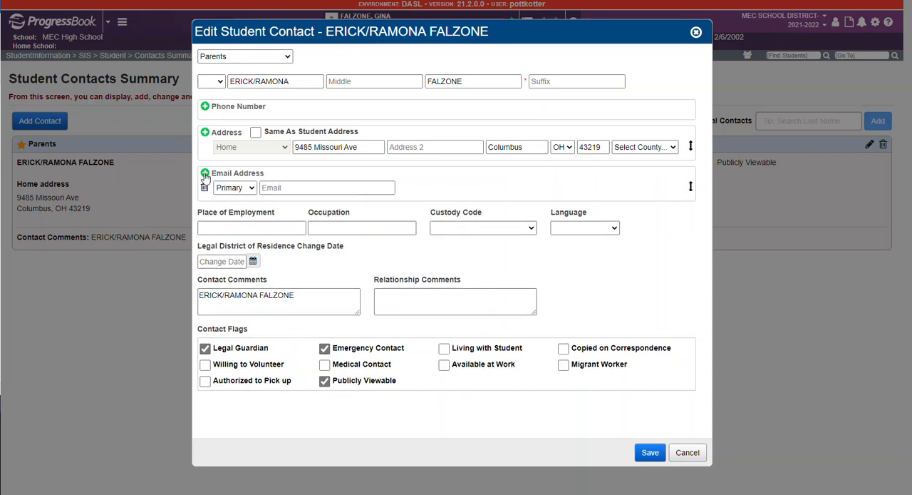
left_click(269, 188)
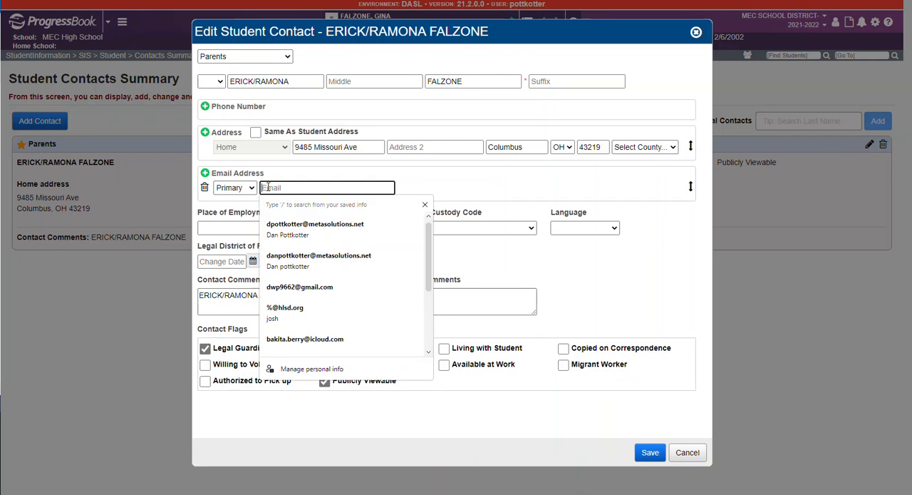
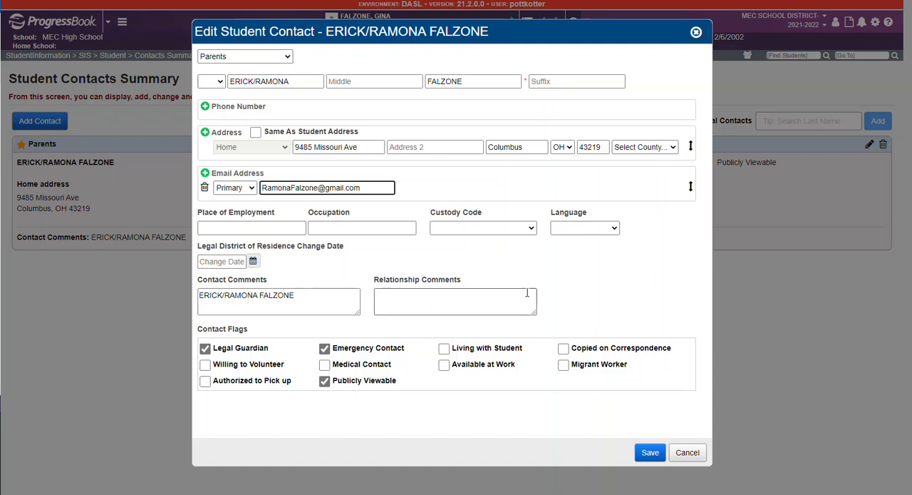
left_click(650, 454)
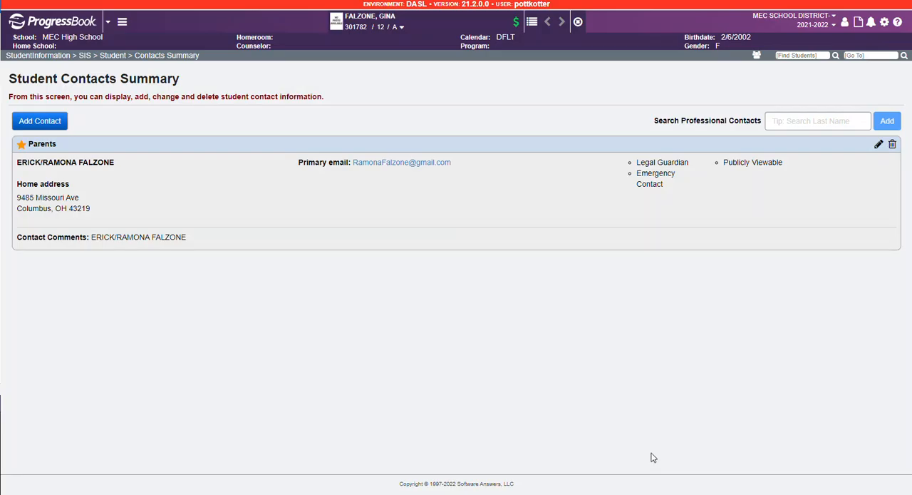
left_click_drag(460, 189, 352, 186)
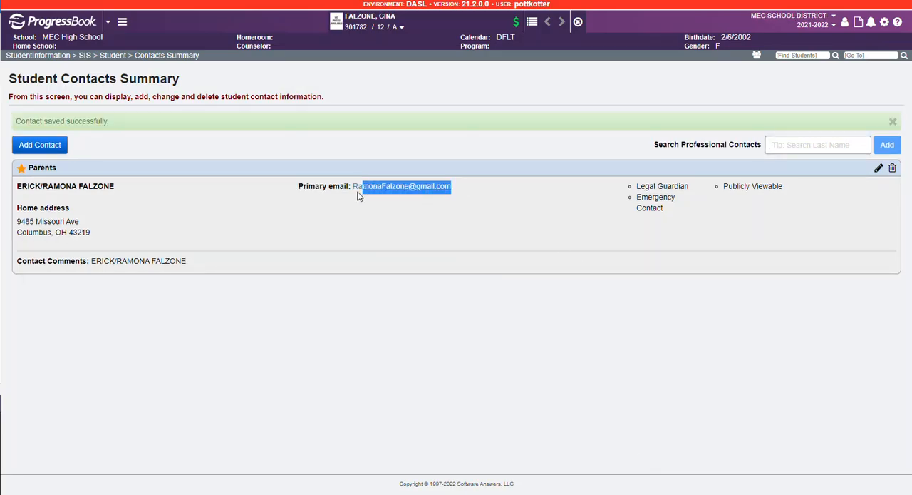
left_click(305, 307)
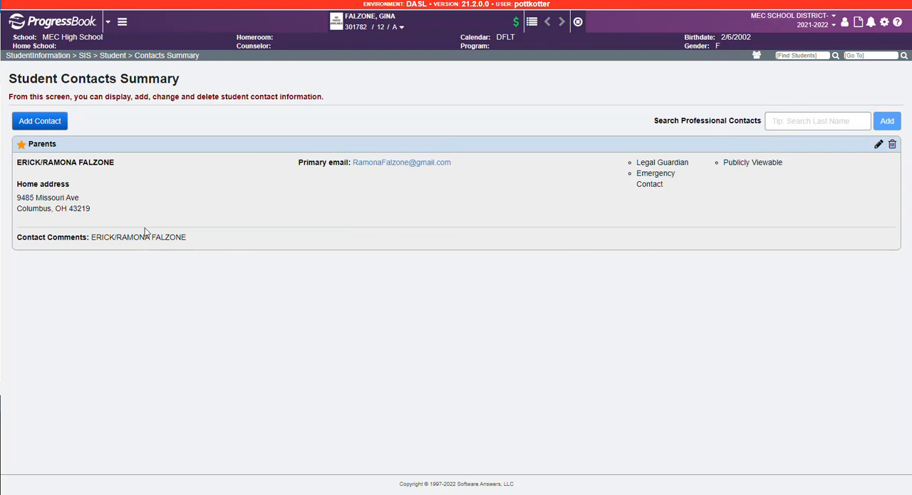
Start a new contact for the student, enter the contact's first and last name, and use the student's address
left_click(34, 124)
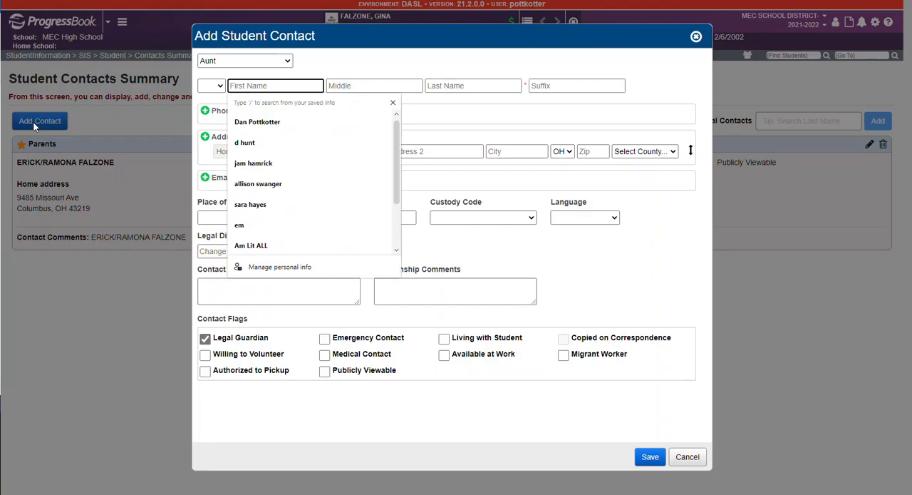
left_click(220, 87)
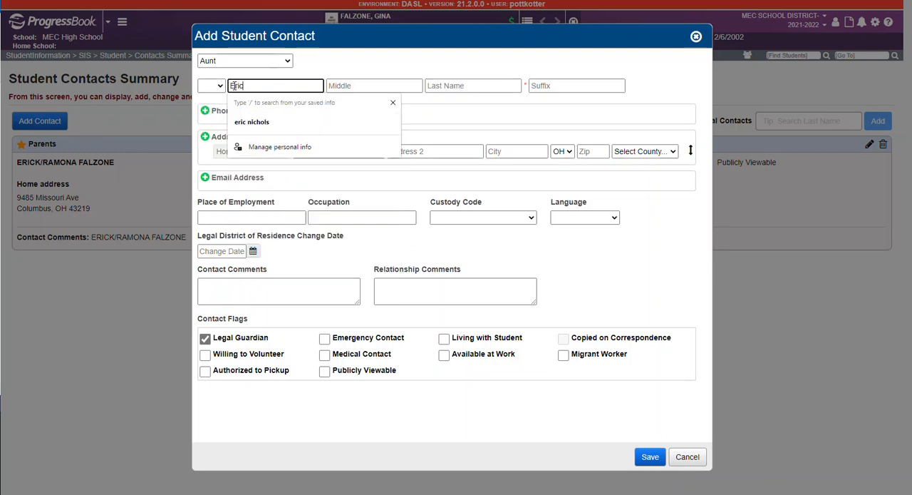
key("Tab")
key("Tab")
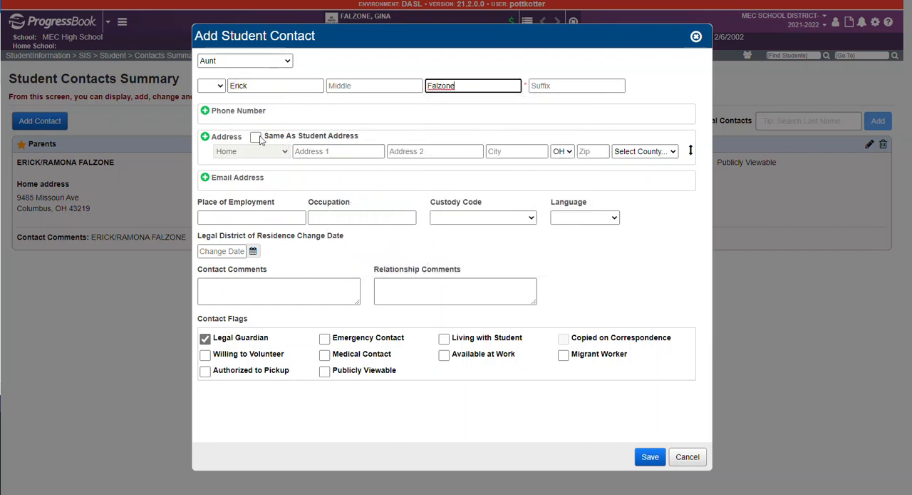
left_click(257, 137)
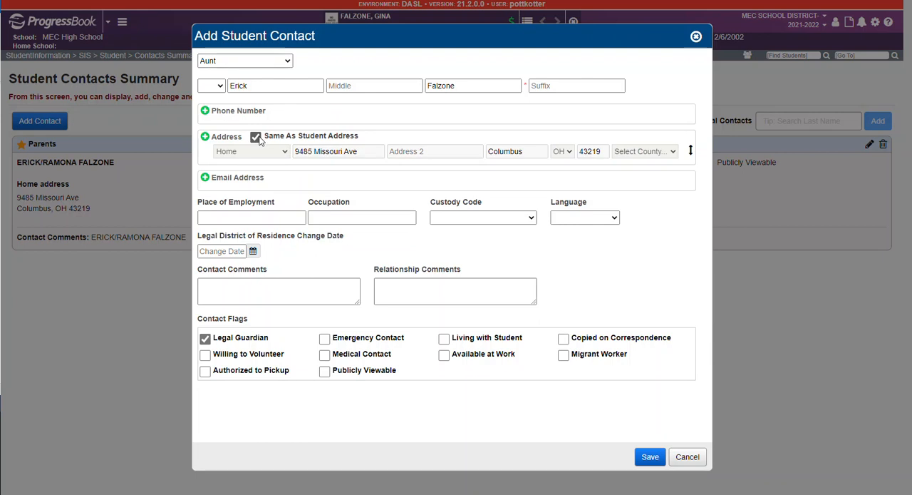
Add the contact's email address to the new student contact as a Work email and save the contact
left_click(205, 177)
left_click(272, 191)
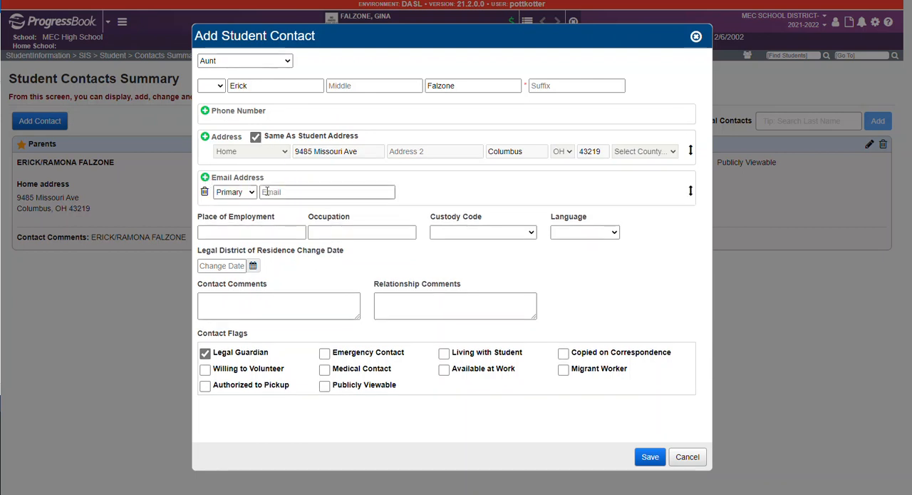
left_click(235, 192)
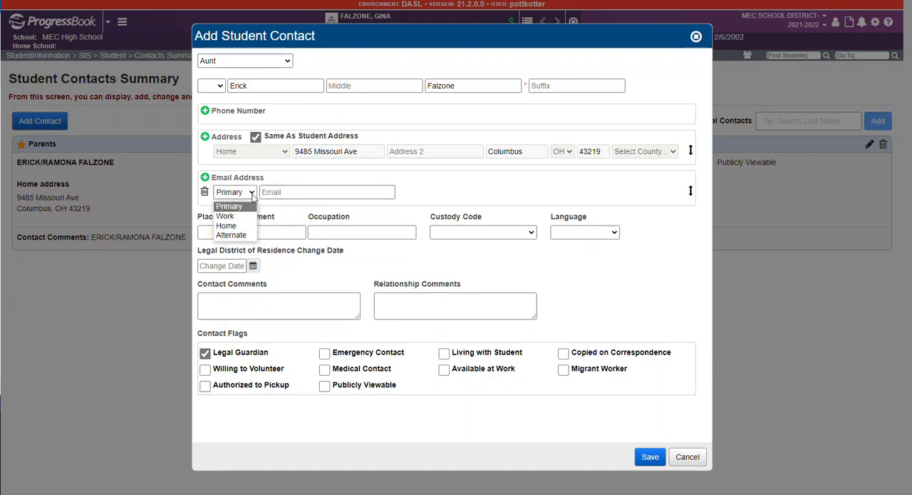
left_click(225, 216)
left_click(268, 191)
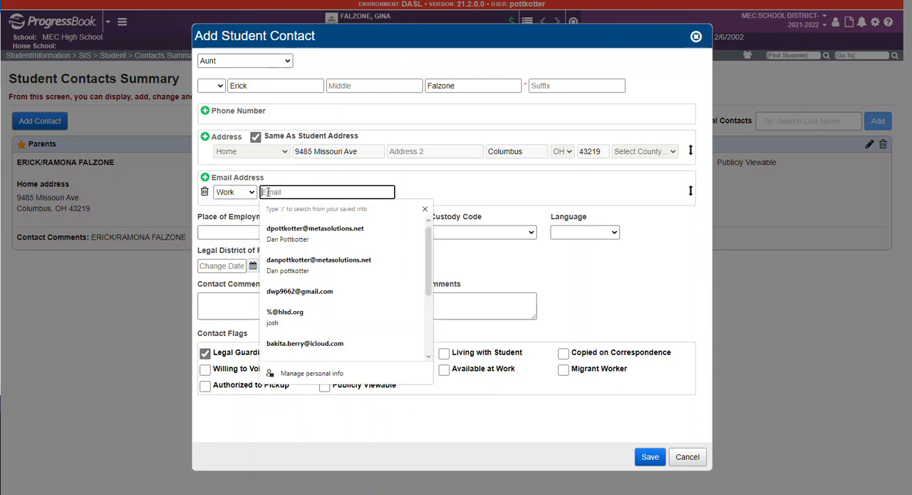
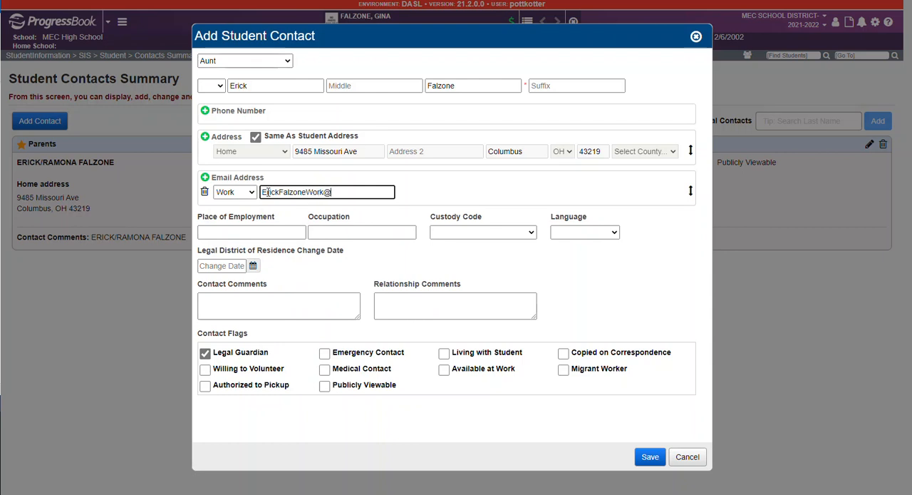
left_click(648, 457)
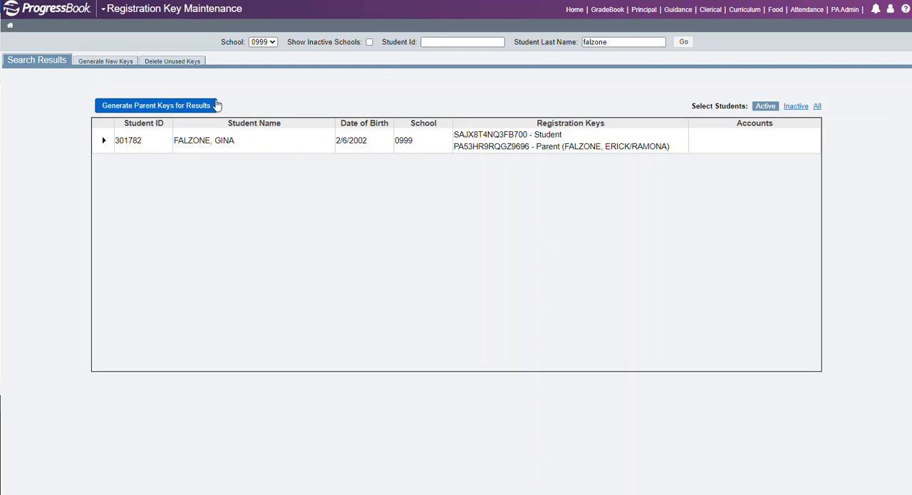
Switch to Registration Key Maintenance, generate a parent-use key for the newly added contact, and close the student's key information
left_click(103, 142)
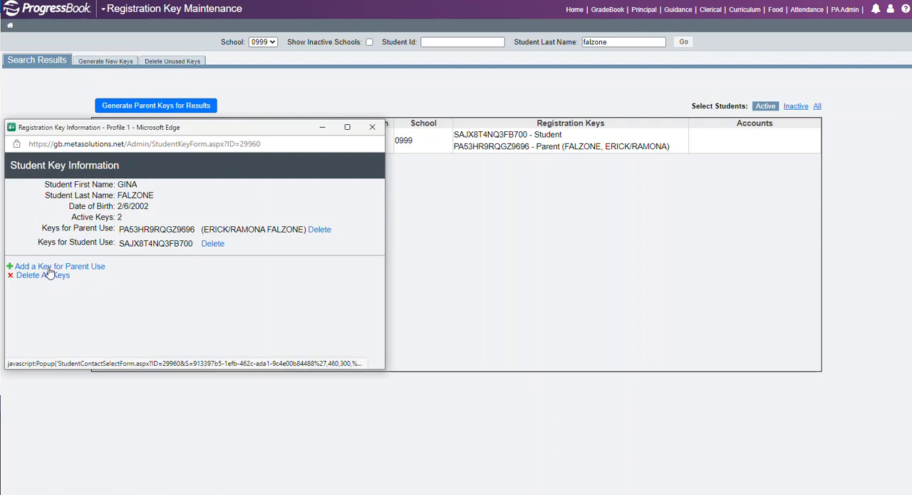
left_click(47, 267)
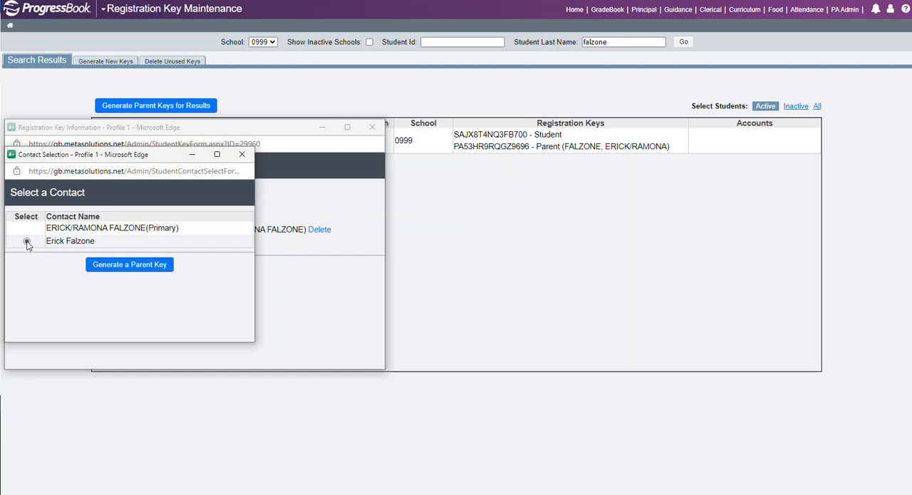
left_click(113, 267)
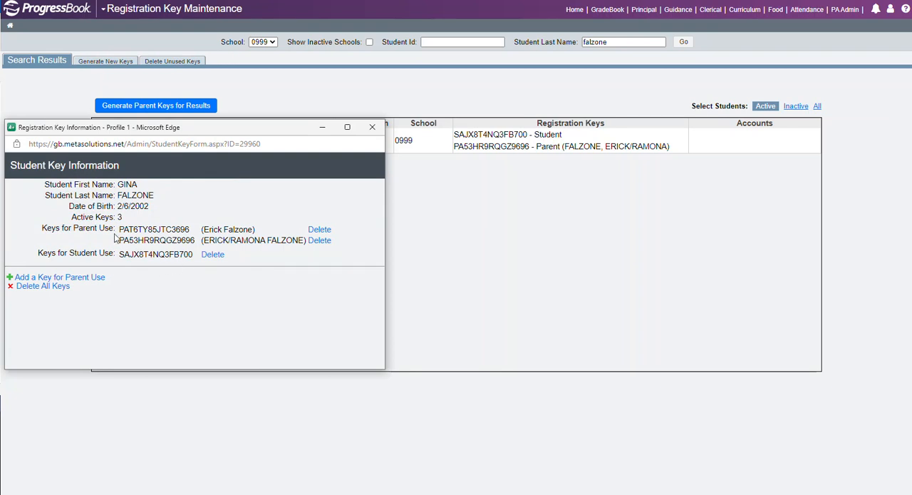
left_click_drag(258, 229, 200, 229)
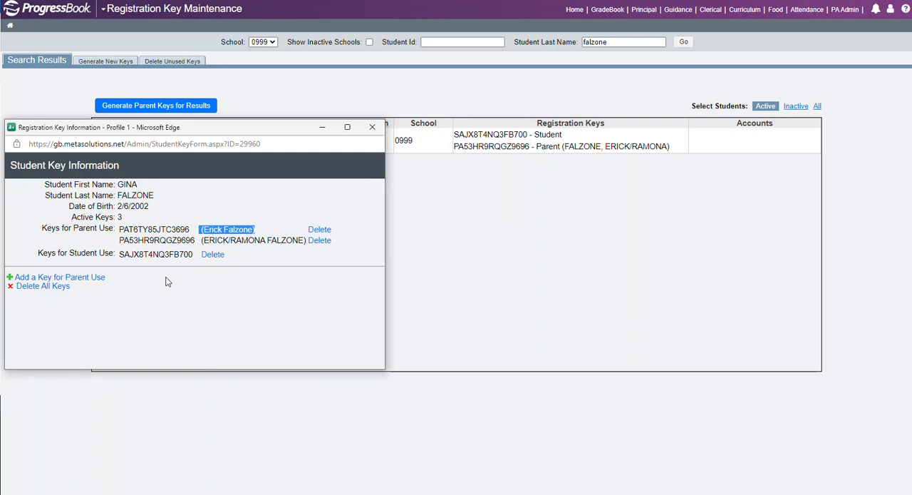
left_click(373, 127)
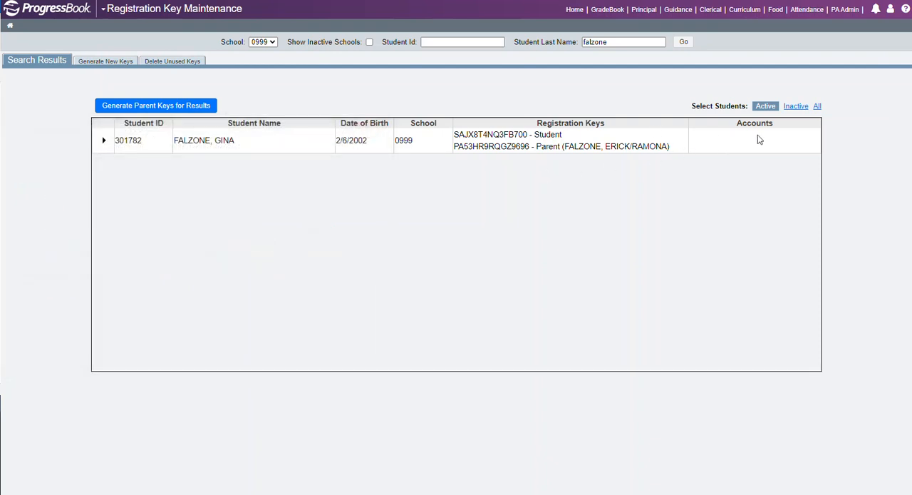
Clear the student last name filter, list all active students of school 0999, and highlight a linked parent account among the results
left_click_drag(627, 42, 569, 45)
key("BackSpace")
left_click(683, 42)
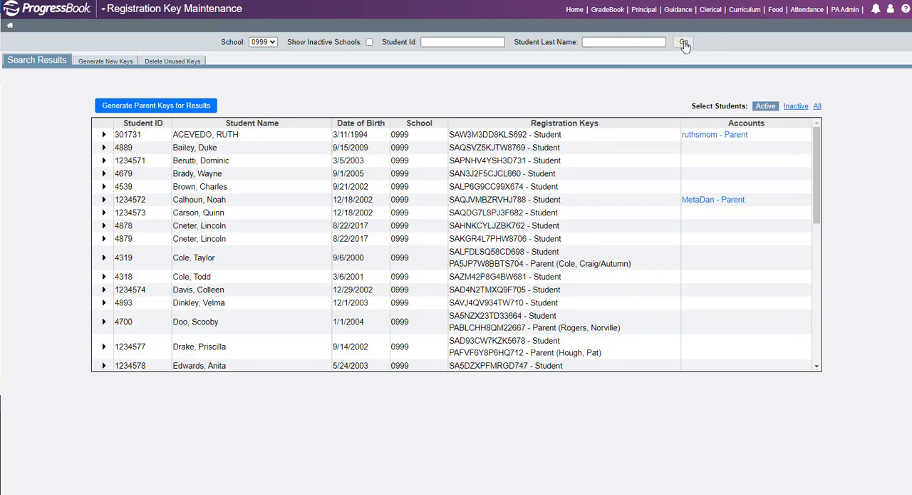
left_click_drag(745, 200, 682, 202)
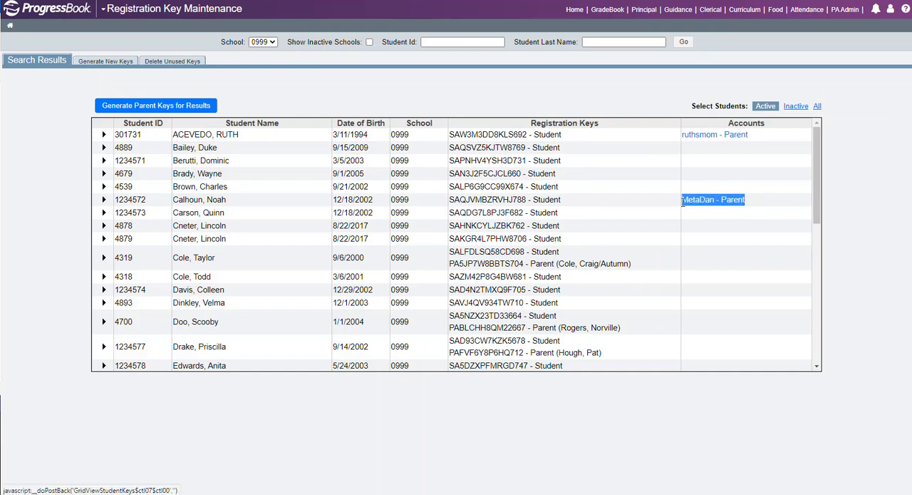